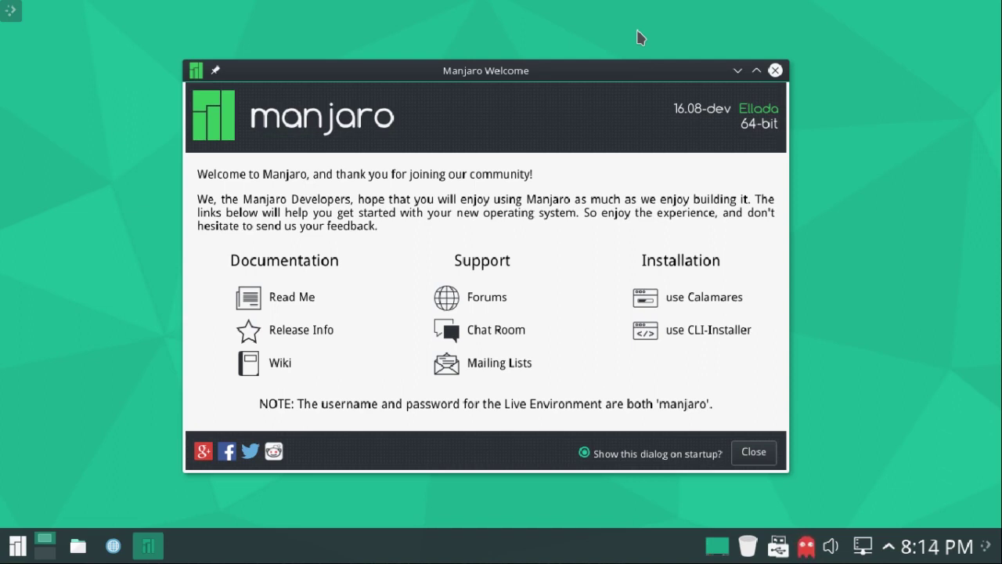
# Launch the Calamares installer from the Installation section of Manjaro Welcome.
pyautogui.click(698, 299)
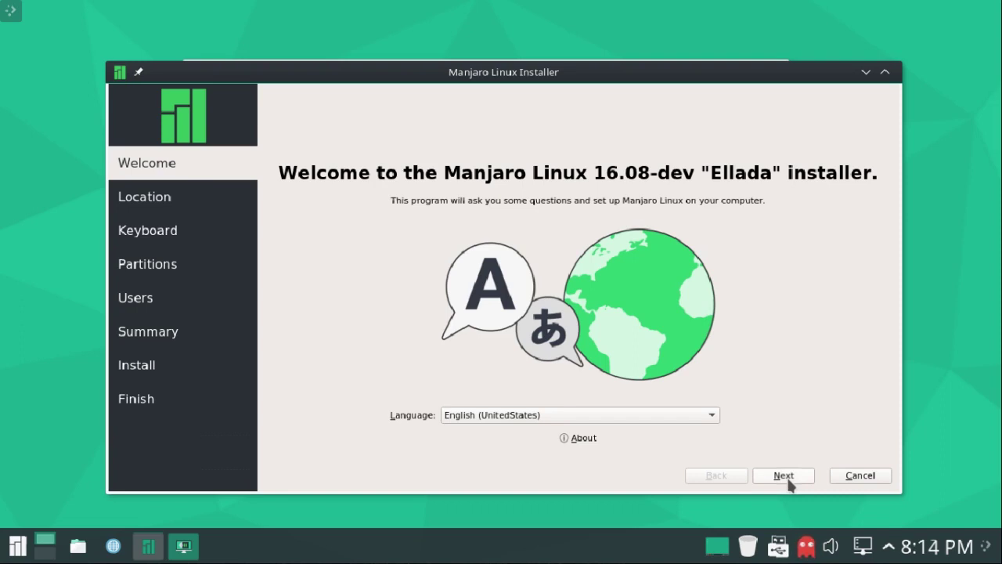
# Set the timezone to America/New York and accept the default keyboard layout.
pyautogui.click(783, 475)
pyautogui.click(422, 217)
pyautogui.click(424, 226)
pyautogui.click(426, 207)
pyautogui.click(800, 477)
pyautogui.click(784, 475)
# Choose manual partitioning and create a new partition table on the disk.
pyautogui.click(278, 173)
pyautogui.click(784, 477)
pyautogui.click(323, 408)
pyautogui.click(614, 327)
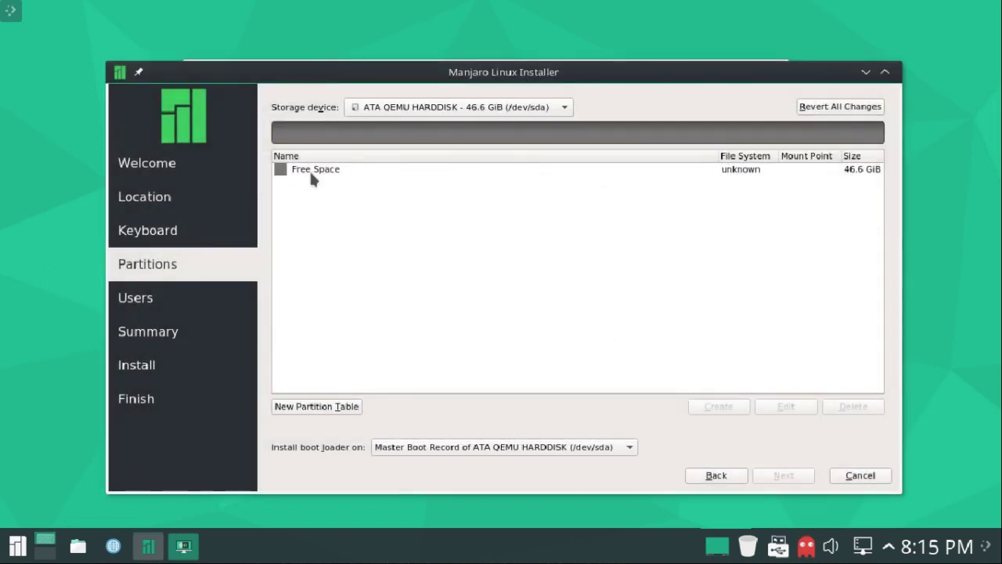
# Start a 200 MB partition in the free space with the boot flag set.
pyautogui.click(311, 174)
pyautogui.click(719, 407)
pyautogui.click(289, 260)
pyautogui.click(346, 91)
pyautogui.moveTo(346, 91); pyautogui.dragTo(180, 80)
pyautogui.write('200 MB')
# Encrypt it with a passphrase, mount it at /boot, and create it.
pyautogui.click(292, 176)
pyautogui.click(414, 176)
pyautogui.write('****')
pyautogui.click(579, 179)
pyautogui.write('****')
pyautogui.click(782, 223)
pyautogui.click(479, 249)
pyautogui.click(697, 513)
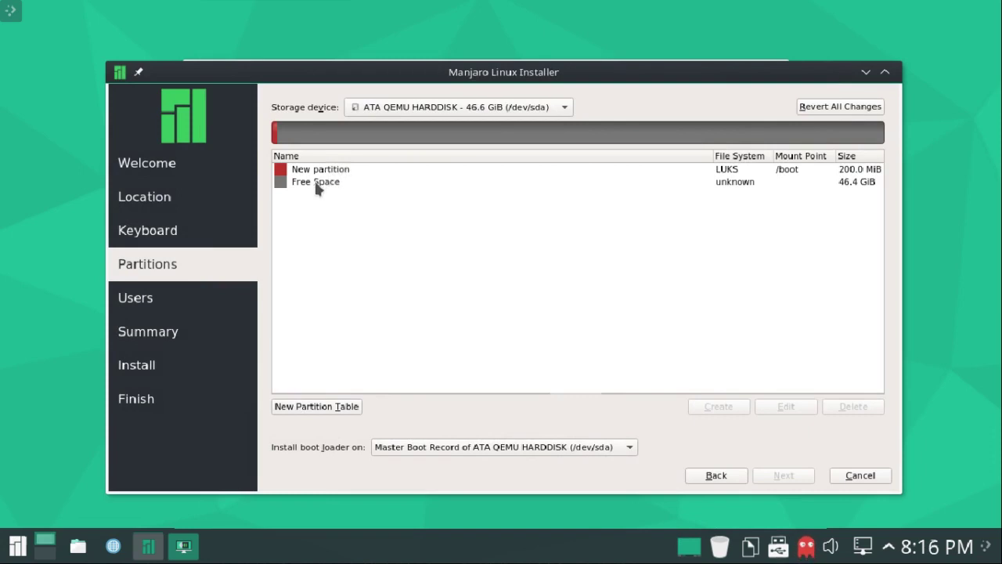
# Start a 3000 MB linuxswap partition in the remaining free space.
pyautogui.click(317, 185)
pyautogui.click(720, 407)
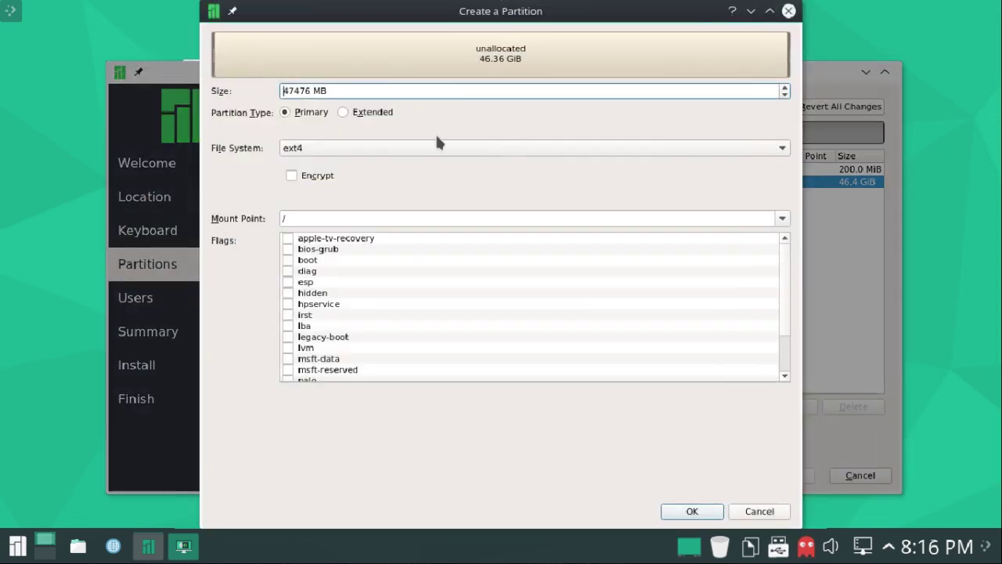
pyautogui.moveTo(351, 92); pyautogui.dragTo(235, 88)
pyautogui.write('3000 MB')
pyautogui.click(314, 146)
pyautogui.click(320, 166)
# Encrypt the swap partition with a passphrase, set its swap flag, and create it.
pyautogui.click(291, 175)
pyautogui.click(386, 177)
pyautogui.write('1234')
pyautogui.click(592, 177)
pyautogui.write('1234')
pyautogui.scroll(-2, 351, 272)
pyautogui.click(294, 372)
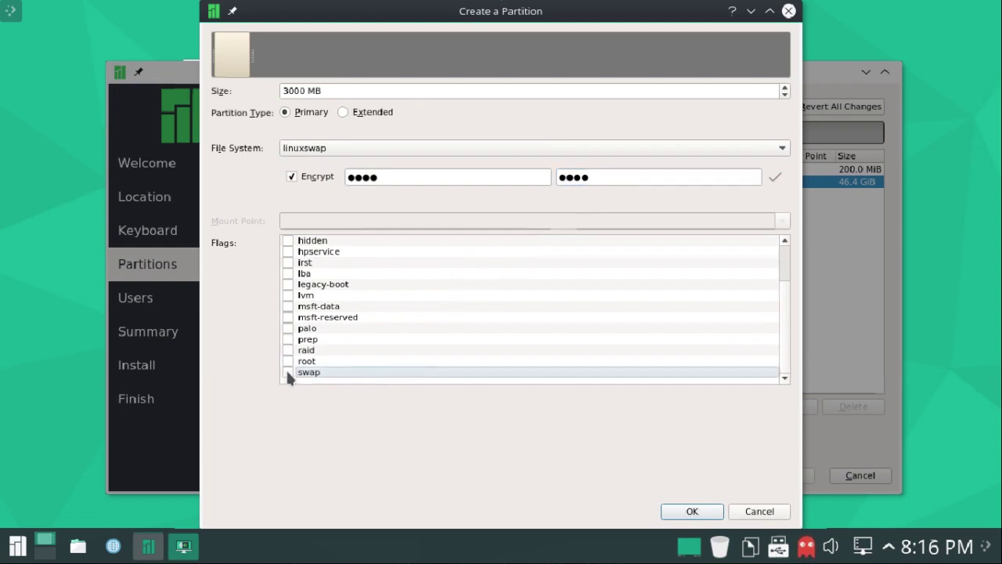
pyautogui.click(694, 512)
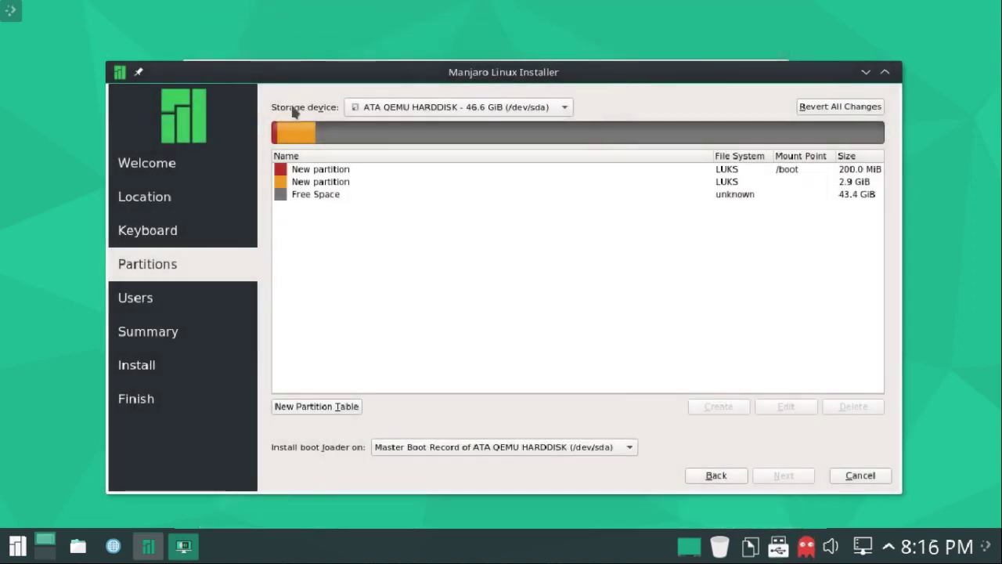
# Create an encrypted ext4 partition at / with the root flag in the remaining space.
pyautogui.click(377, 194)
pyautogui.click(718, 407)
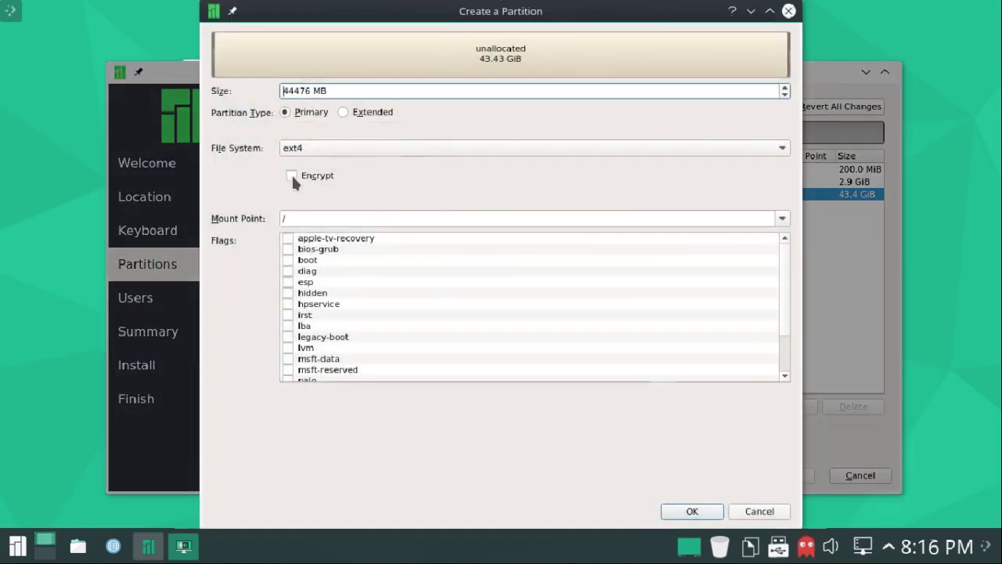
pyautogui.click(291, 175)
pyautogui.scroll(-2, 303, 311)
pyautogui.click(286, 362)
pyautogui.click(394, 179)
pyautogui.write('•••')
pyautogui.click(595, 176)
pyautogui.write('••••')
pyautogui.click(687, 517)
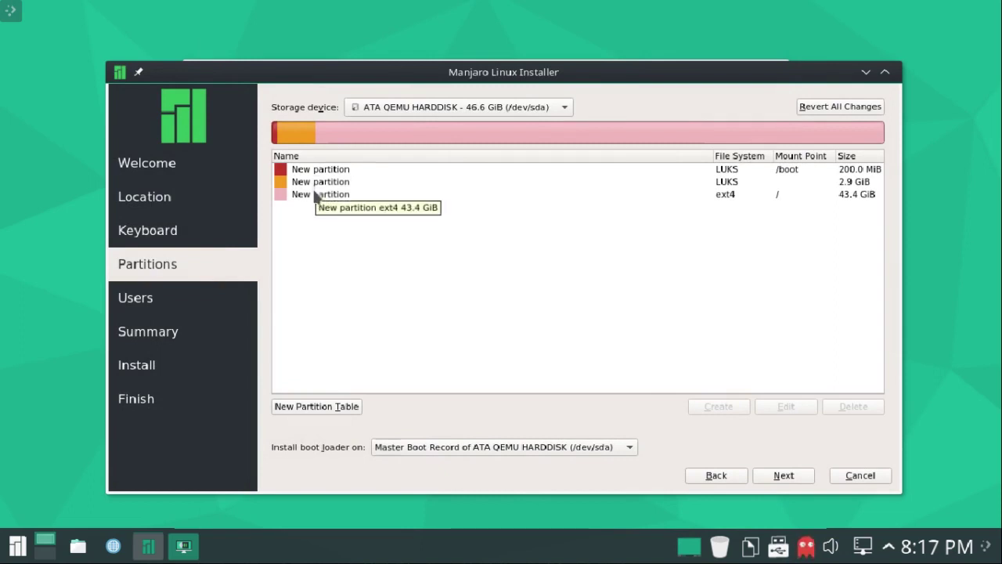
# Edit the ext4 / partition to turn on encryption and enter its passphrase.
pyautogui.click(316, 197)
pyautogui.click(804, 406)
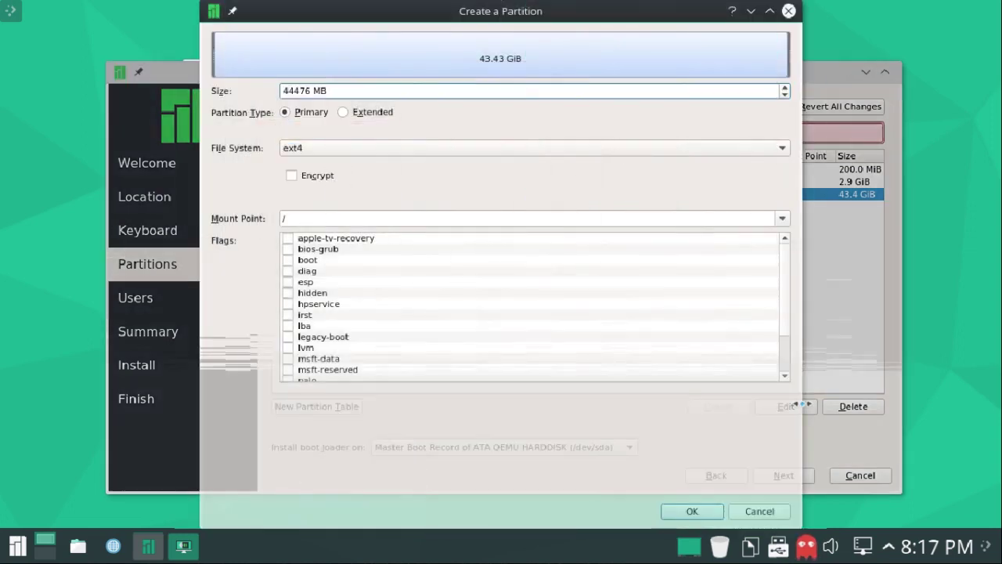
pyautogui.click(293, 173)
pyautogui.click(371, 179)
pyautogui.write('****')
pyautogui.click(565, 177)
pyautogui.write('****')
pyautogui.click(703, 512)
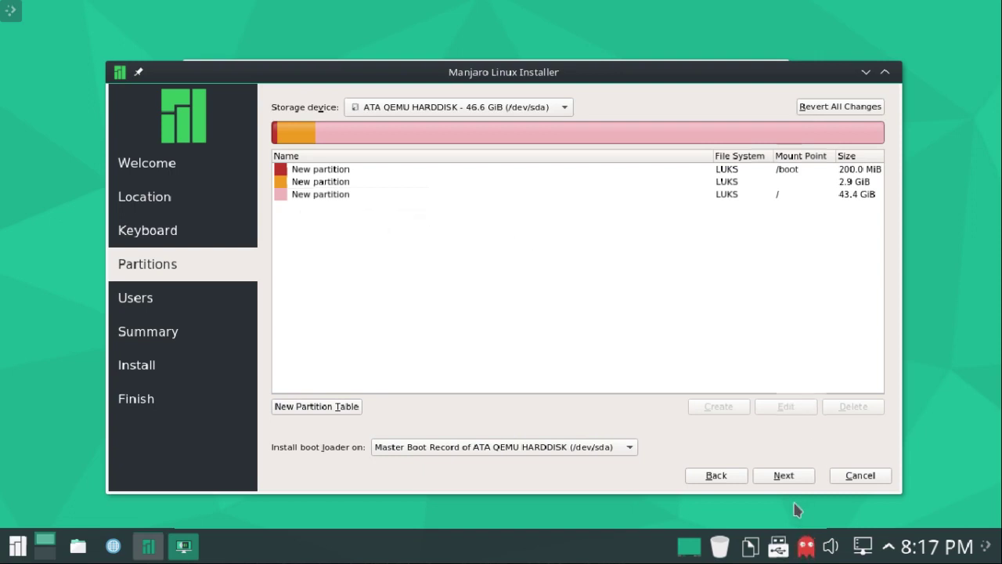
# Enter the user's name and password, then review the installation Summary.
pyautogui.click(794, 479)
pyautogui.write('spatry')
pyautogui.click(299, 274)
pyautogui.write('••••')
pyautogui.click(450, 274)
pyautogui.write('••••')
pyautogui.click(784, 476)
pyautogui.scroll(-1, 521, 163)
pyautogui.click(785, 479)
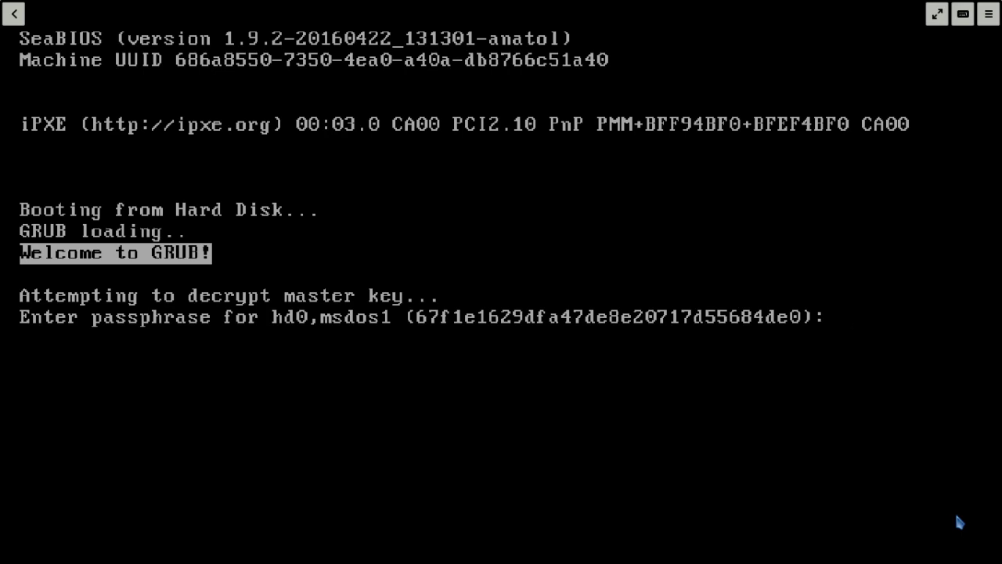